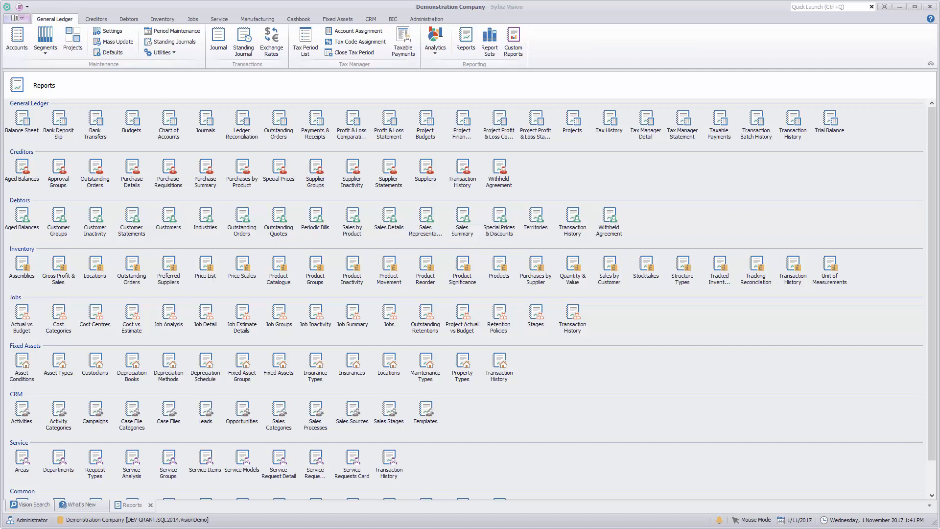
# Start a new general ledger journal with the description "Variation to Accounting Fees".
pyautogui.click(221, 41)
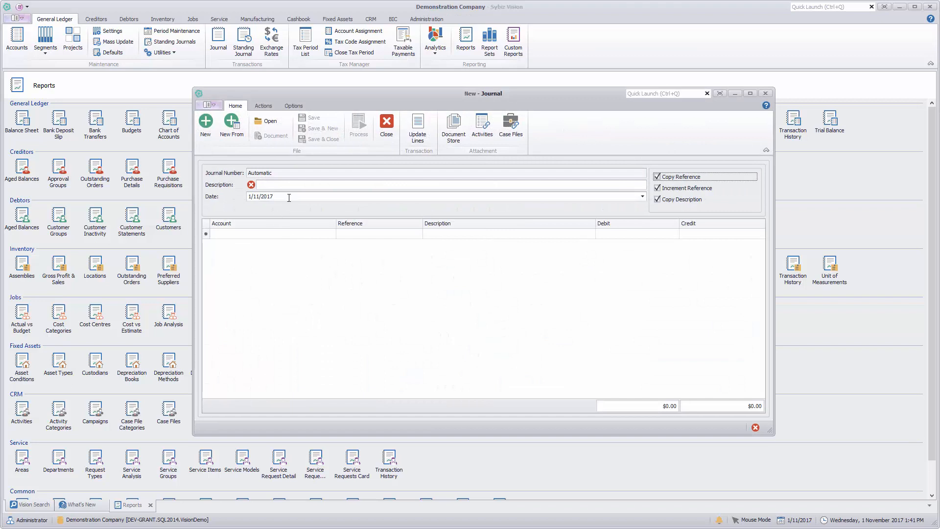
pyautogui.click(291, 183)
pyautogui.write('Variatio')
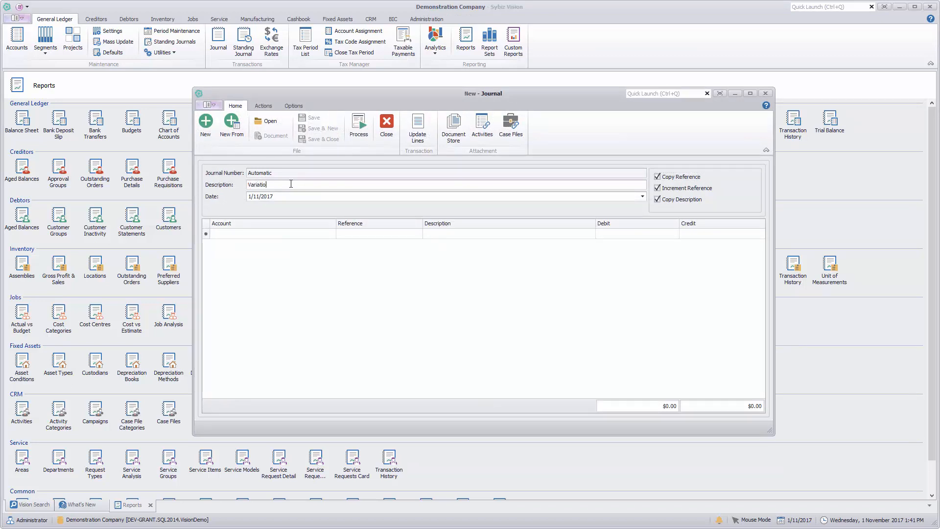
pyautogui.write('n to Accounting Fees')
pyautogui.click(299, 235)
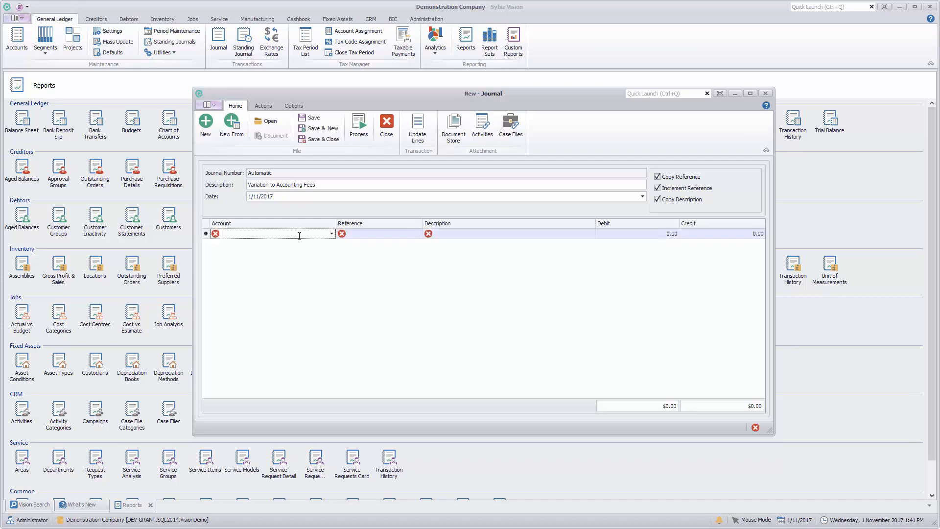
pyautogui.click(331, 234)
pyautogui.click(267, 279)
pyautogui.press('Tab')
pyautogui.write('123')
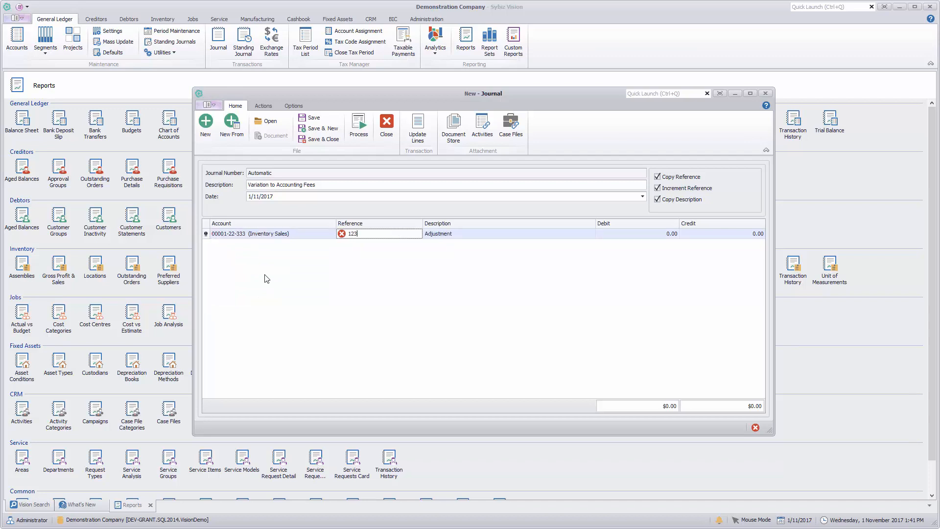
pyautogui.press('Tab')
pyautogui.press('Tab')
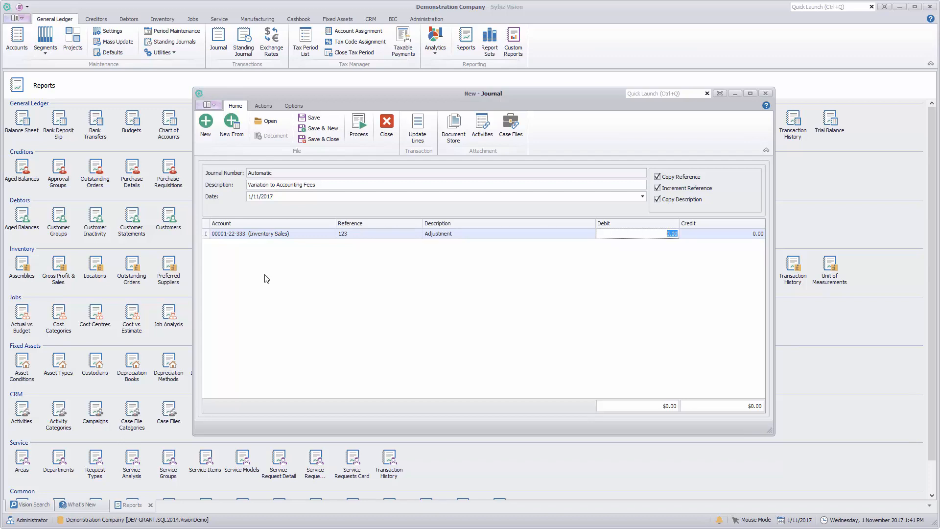
pyautogui.write('110')
pyautogui.press('Tab')
pyautogui.press('Tab')
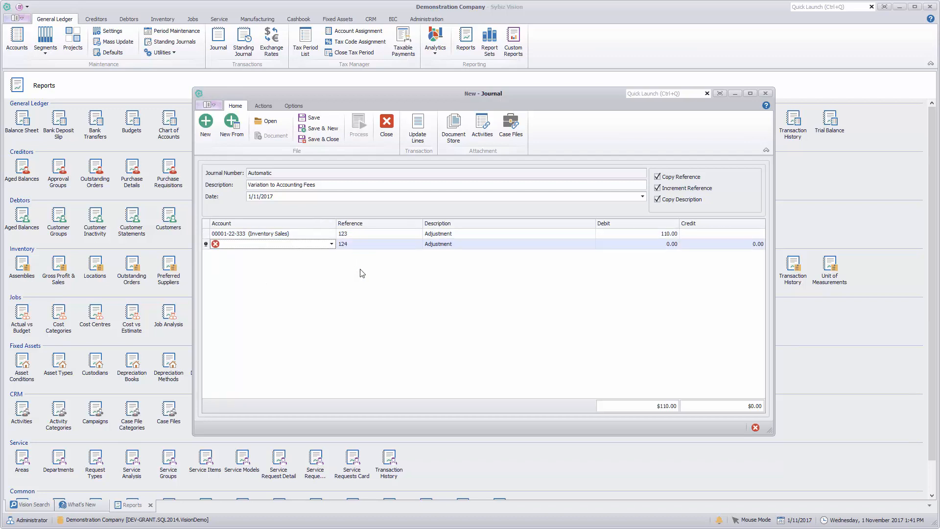
pyautogui.click(331, 244)
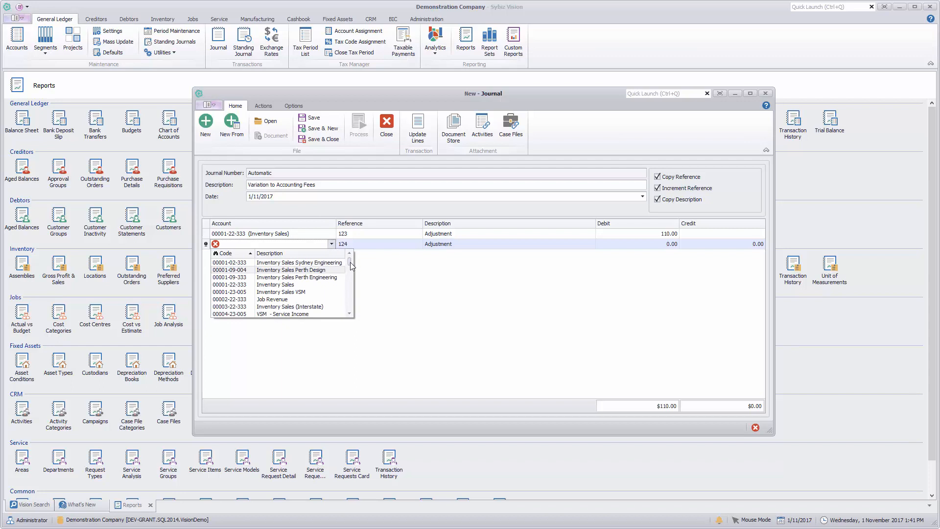
pyautogui.moveTo(350, 262); pyautogui.dragTo(348, 274)
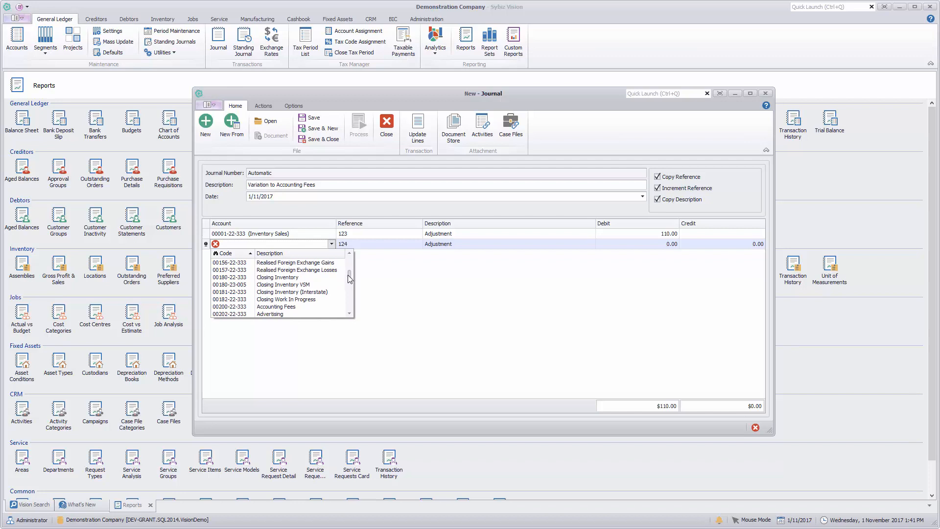
pyautogui.click(271, 306)
pyautogui.press('Tab')
pyautogui.press('Tab')
pyautogui.press('Tab')
pyautogui.press('Tab')
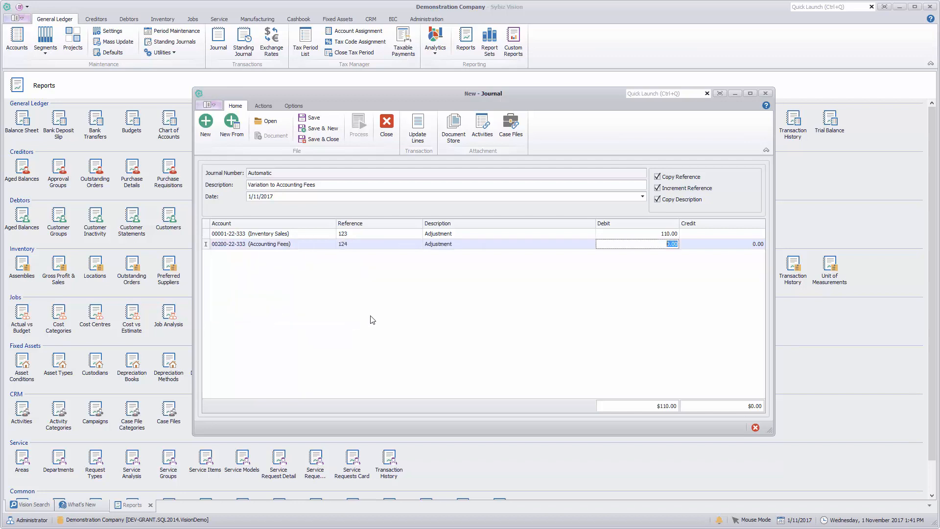
pyautogui.write('110')
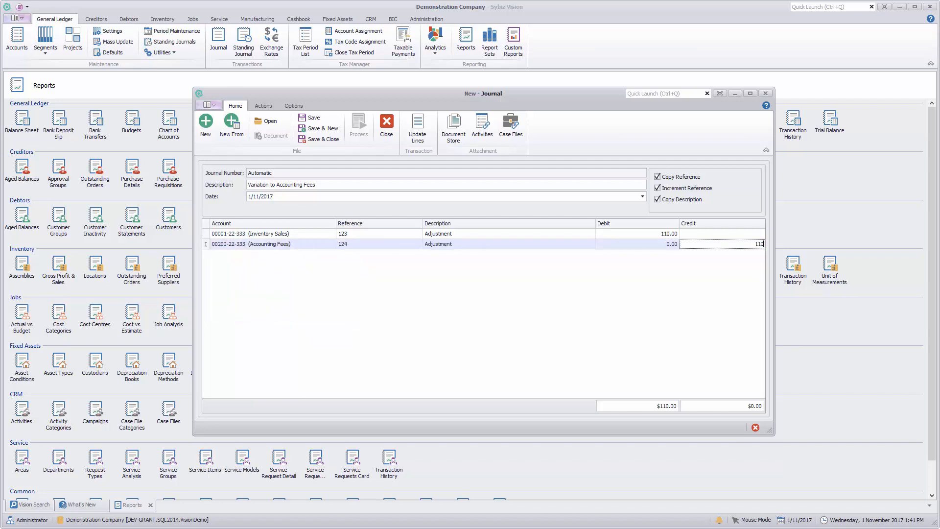
pyautogui.press('Tab')
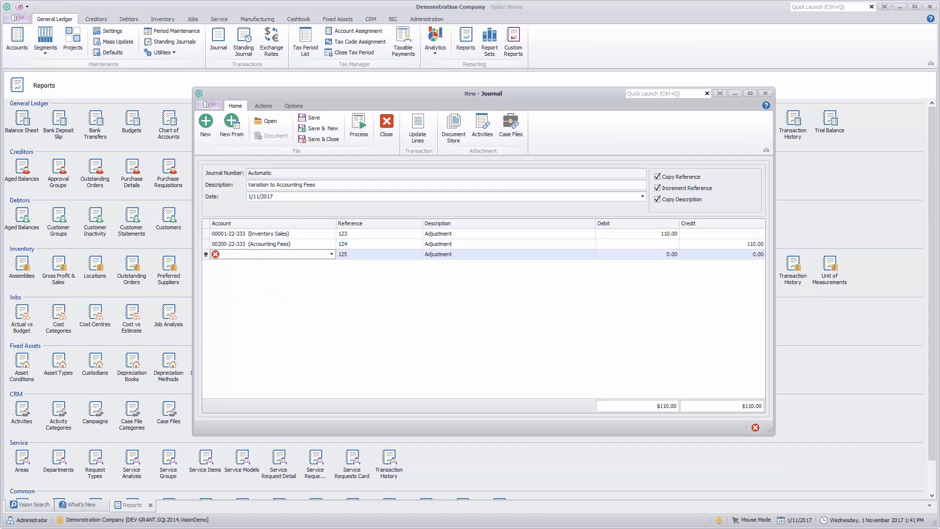
# Remove the empty third line, process the journal, and close the journal window.
pyautogui.rightClick(379, 256)
pyautogui.click(404, 286)
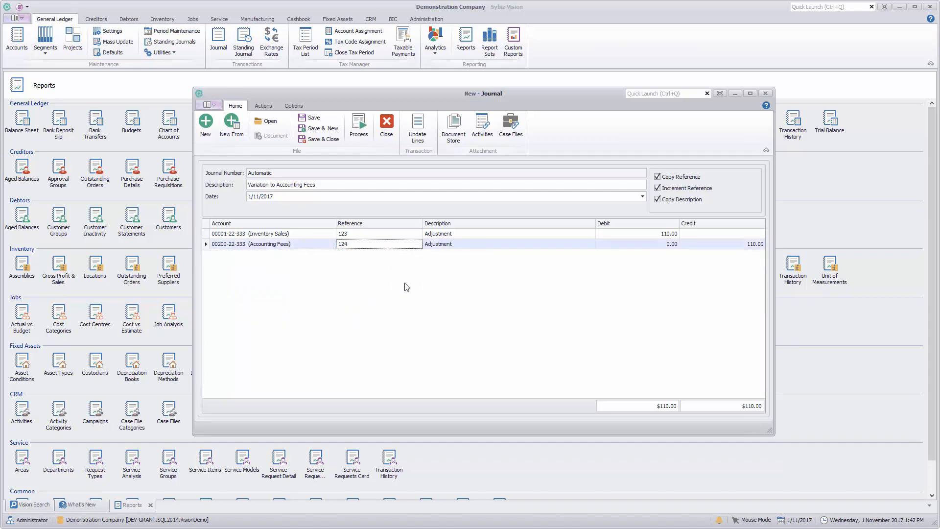
pyautogui.click(362, 125)
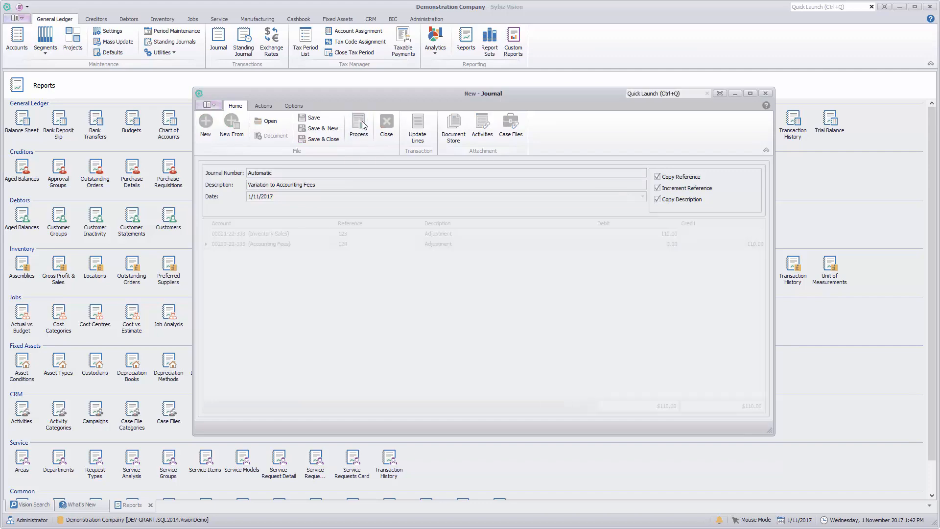
pyautogui.click(386, 124)
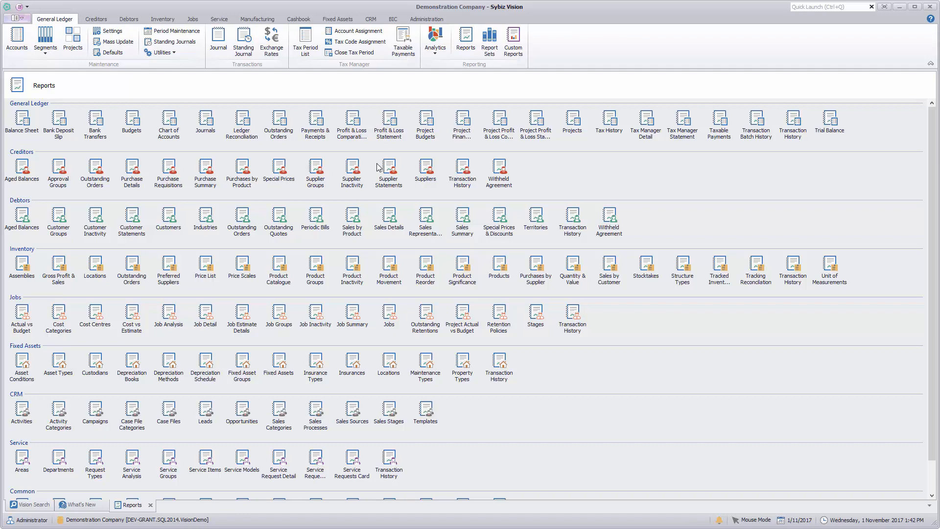
# Preview the general ledger Profit & Loss Statement, check the Accounting Fees actual for November 2017, and close the report.
pyautogui.click(394, 134)
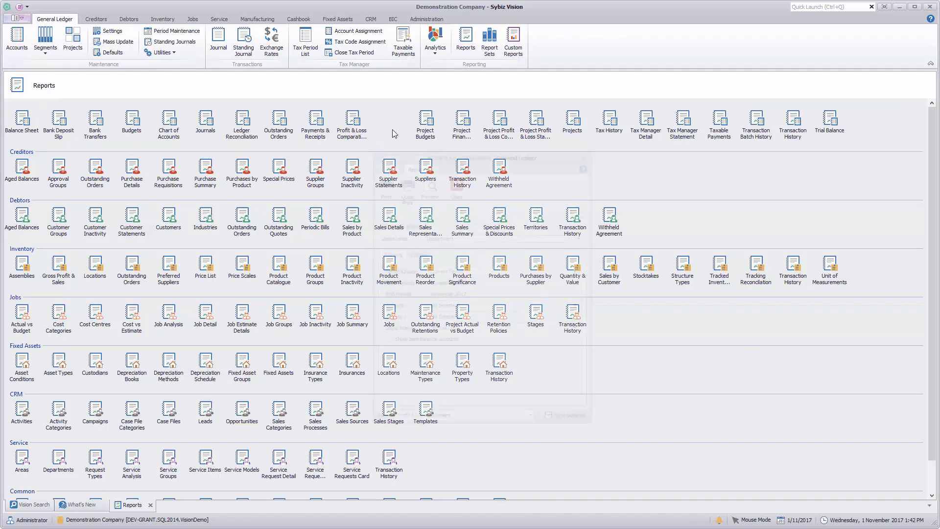
pyautogui.click(424, 183)
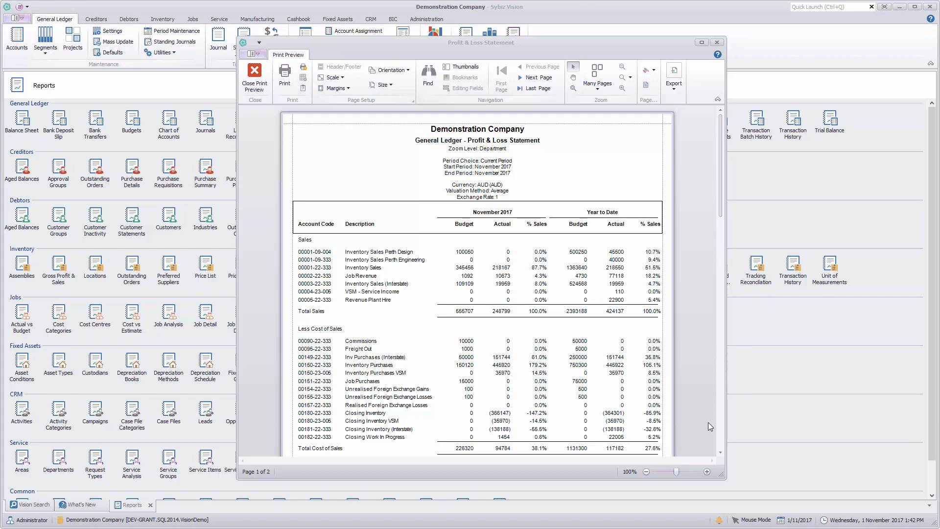
pyautogui.moveTo(721, 212); pyautogui.dragTo(719, 234)
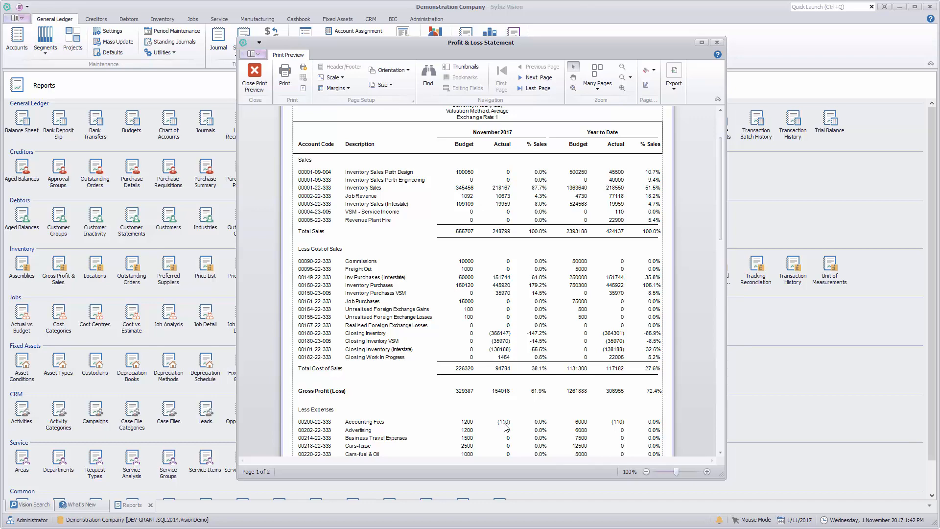
pyautogui.click(254, 77)
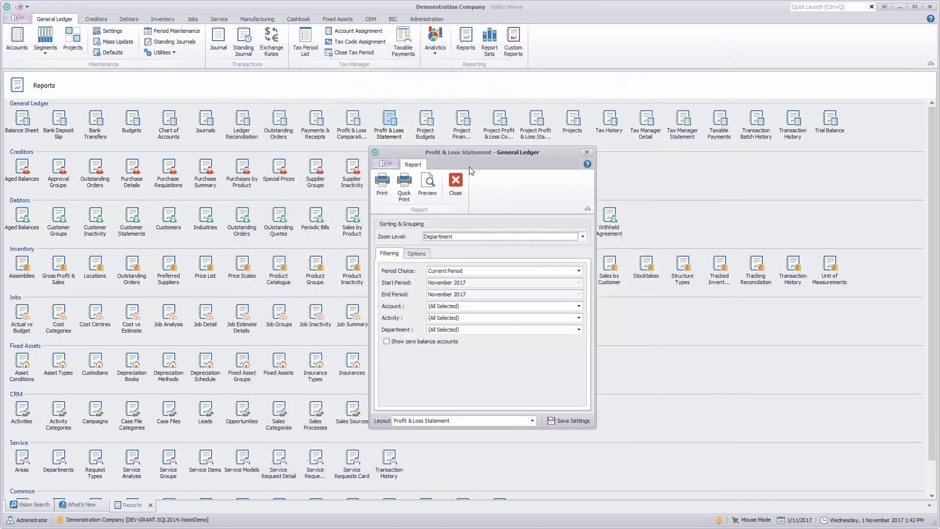
pyautogui.click(455, 187)
# Create a new journal copied from the existing journal JNL00003, Variation to Accounting Fees.
pyautogui.click(217, 45)
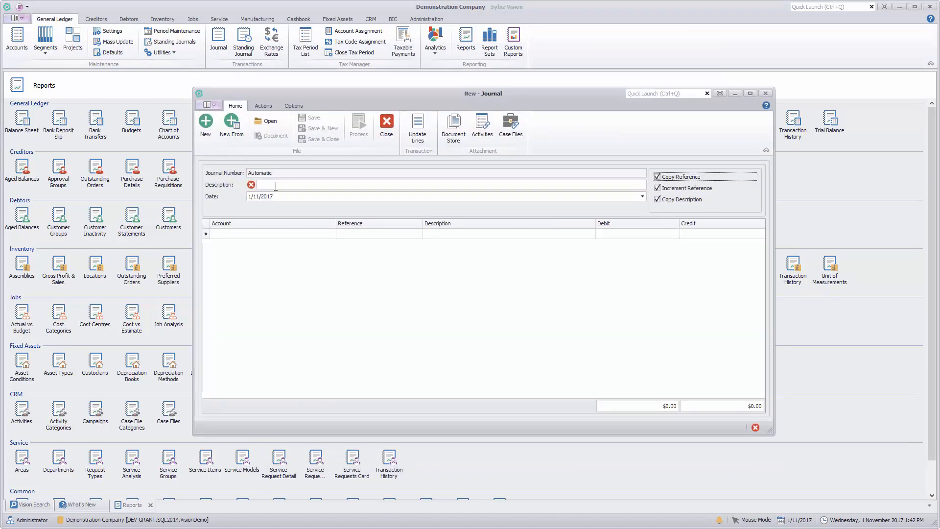
pyautogui.click(236, 127)
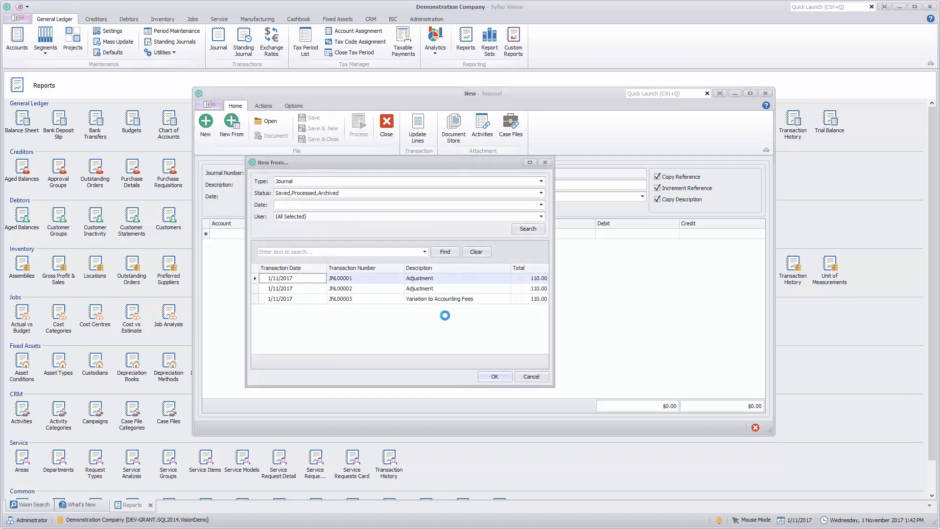
pyautogui.click(375, 299)
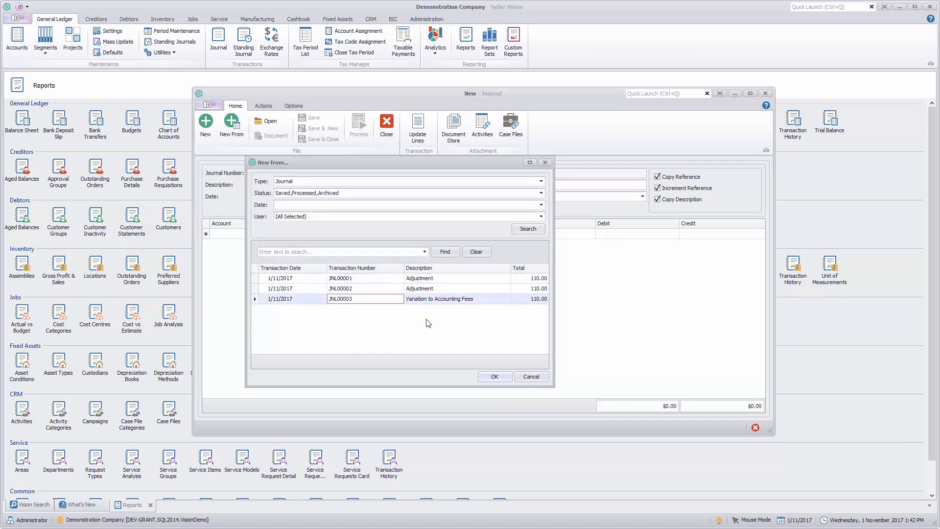
pyautogui.click(495, 377)
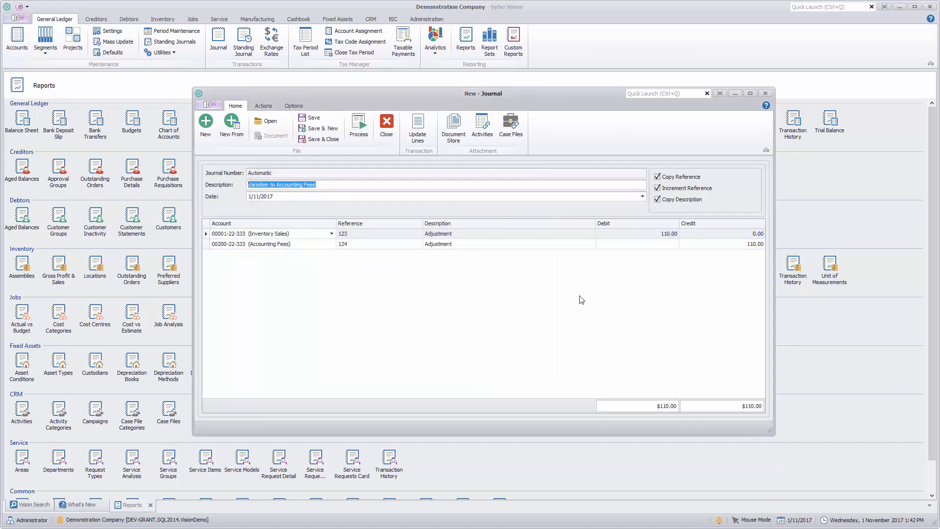
# Reverse all lines of the copied journal, process it, and close the journal window.
pyautogui.click(417, 139)
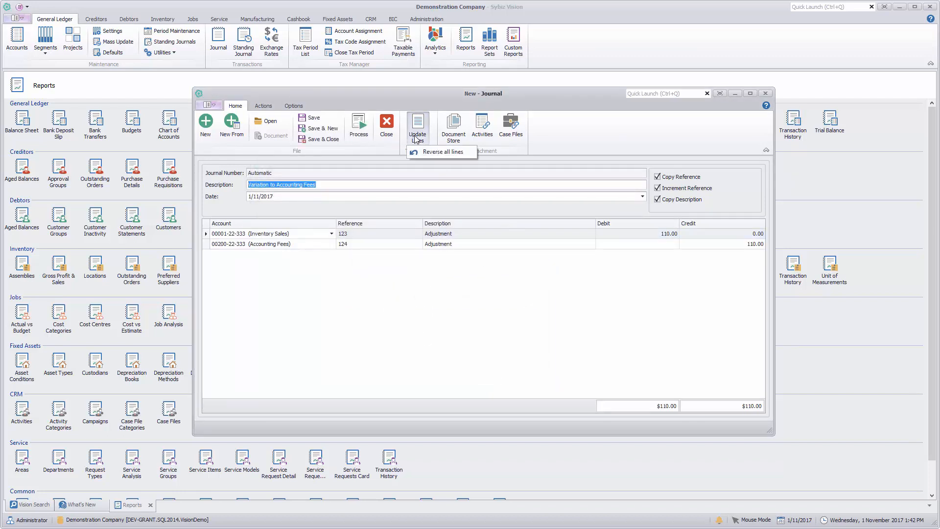
pyautogui.click(430, 153)
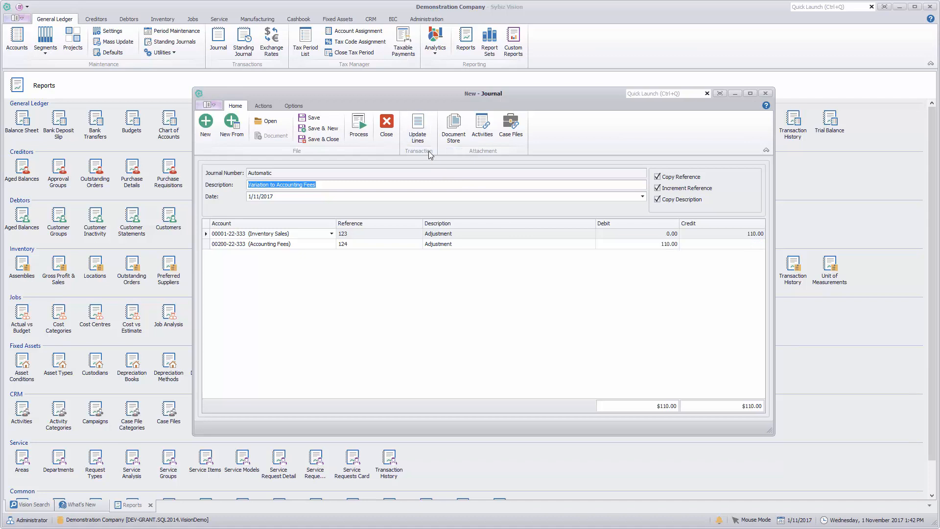
pyautogui.click(359, 126)
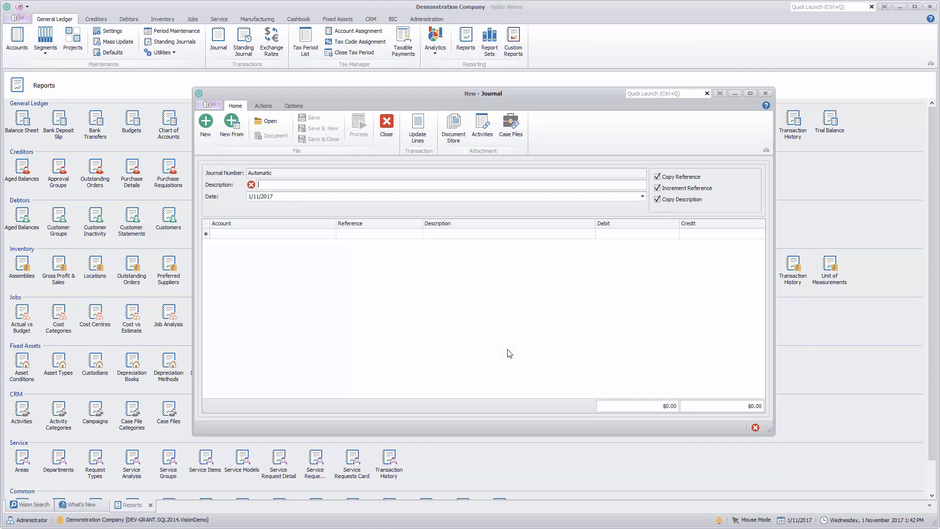
pyautogui.click(387, 128)
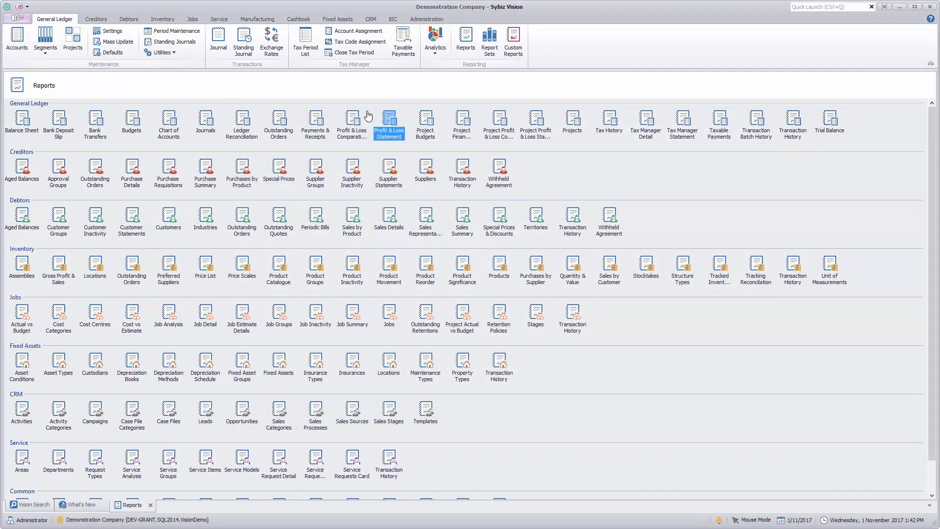
# Preview the Profit & Loss Statement again to check the effect of the reversing journal, and close the report.
pyautogui.doubleClick(384, 130)
pyautogui.click(426, 186)
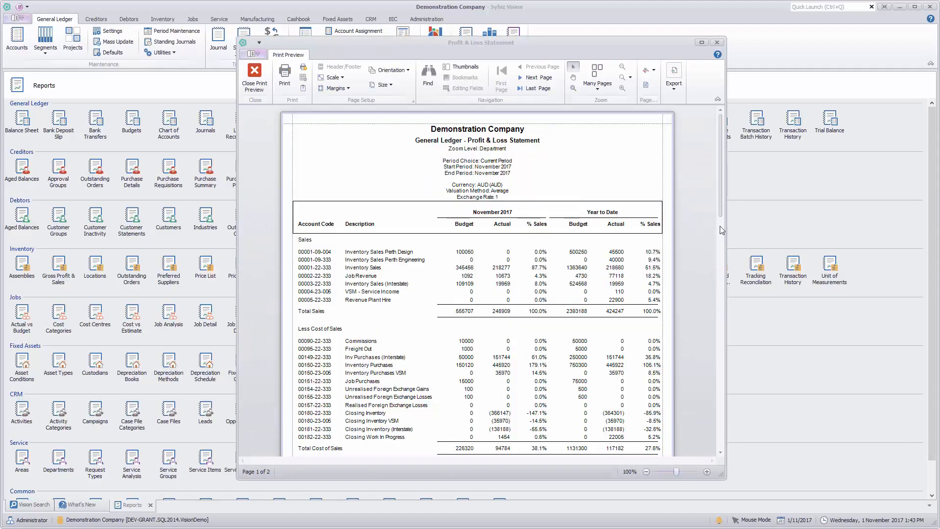
pyautogui.moveTo(721, 213); pyautogui.dragTo(722, 128)
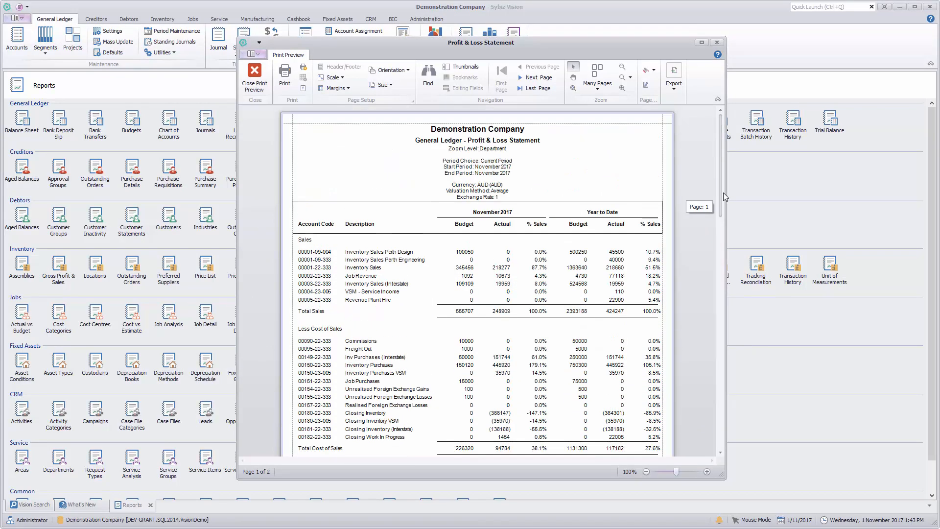
pyautogui.click(254, 75)
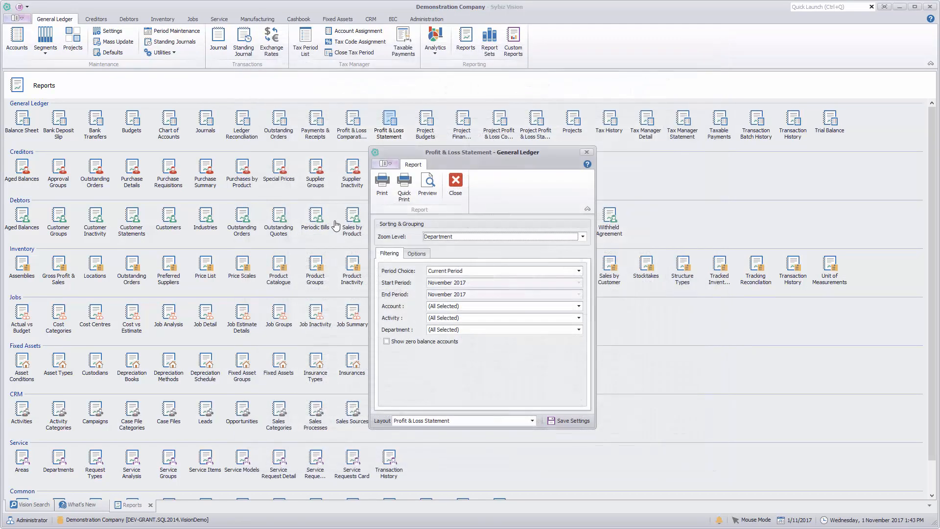
pyautogui.click(454, 191)
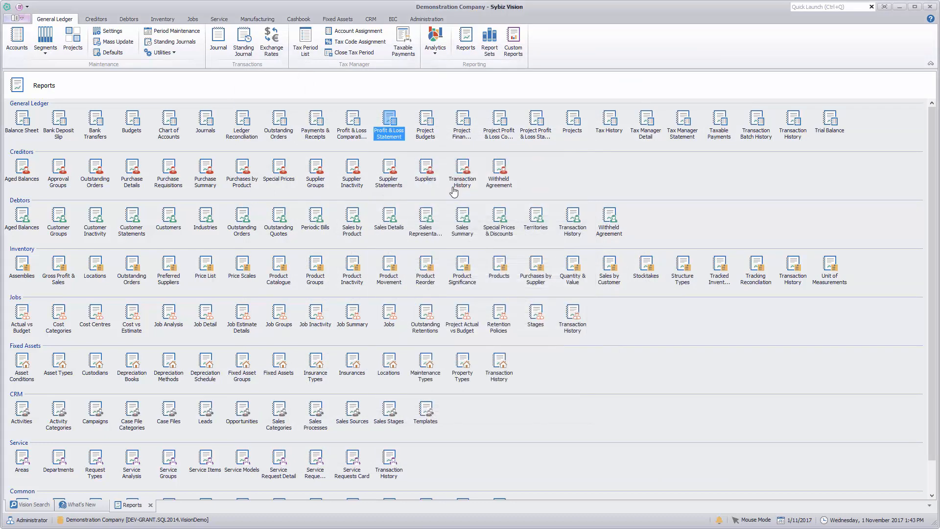
# Create another new journal copied from the reversing journal JNL00004.
pyautogui.click(217, 51)
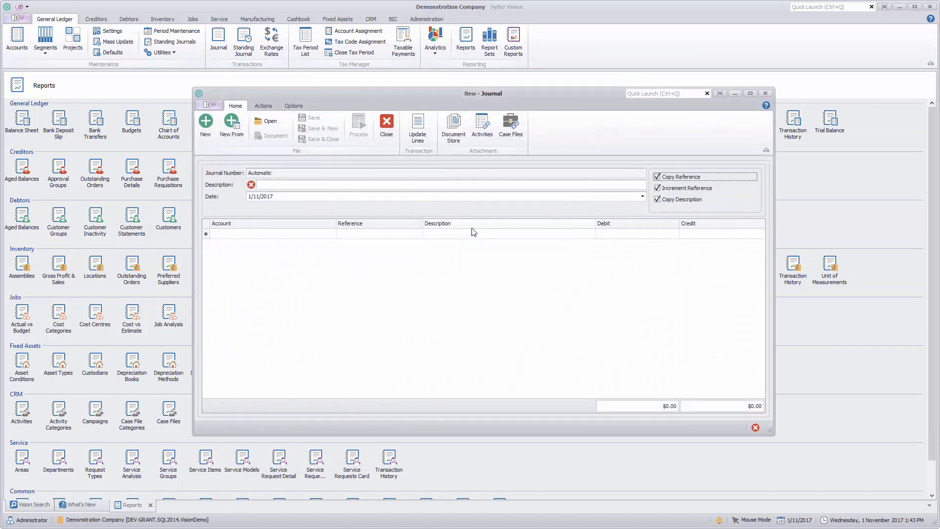
pyautogui.click(232, 128)
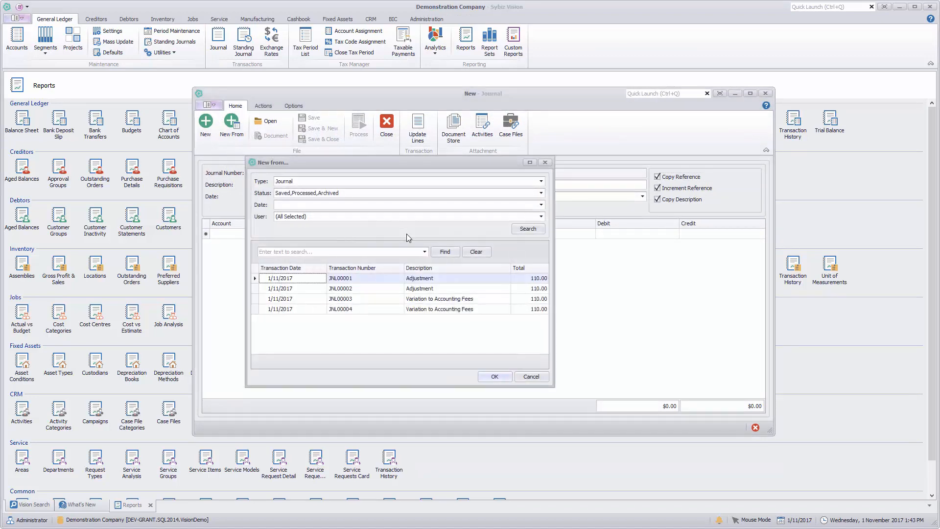
pyautogui.click(372, 312)
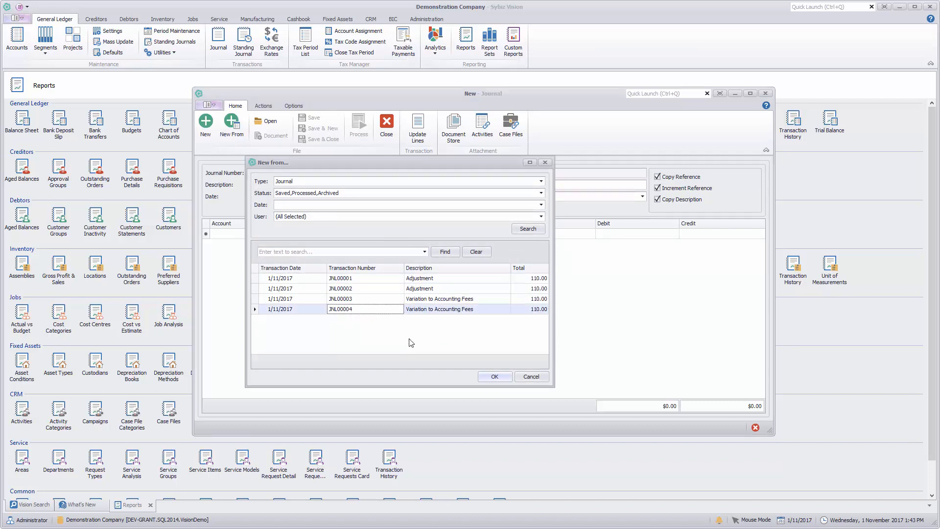
pyautogui.click(493, 376)
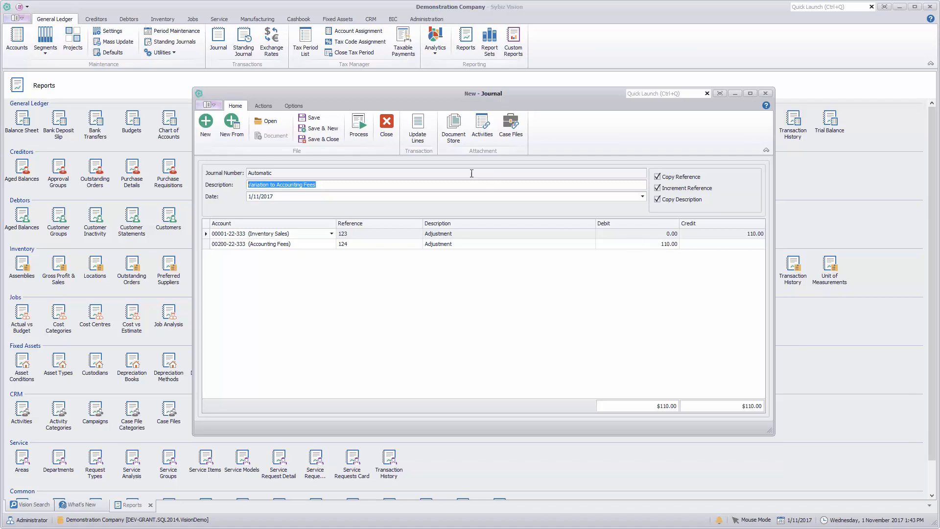
pyautogui.click(422, 141)
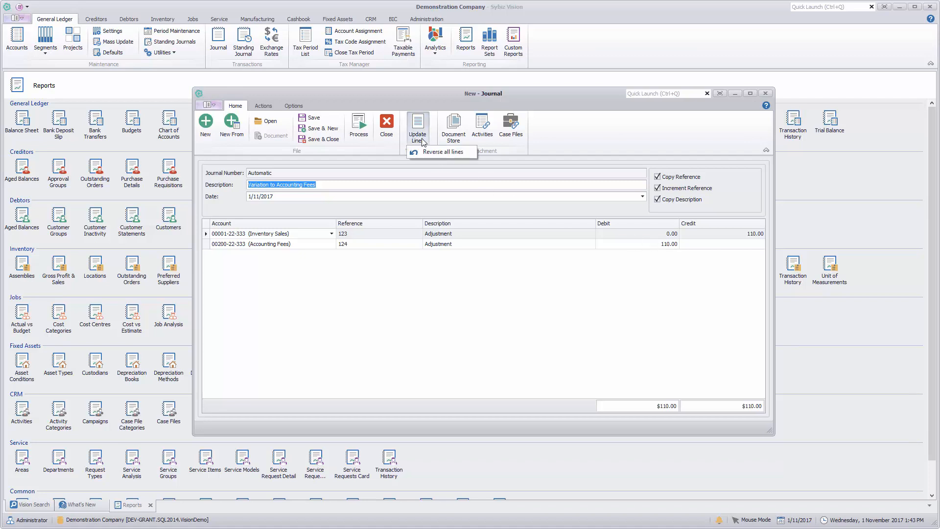
pyautogui.click(566, 300)
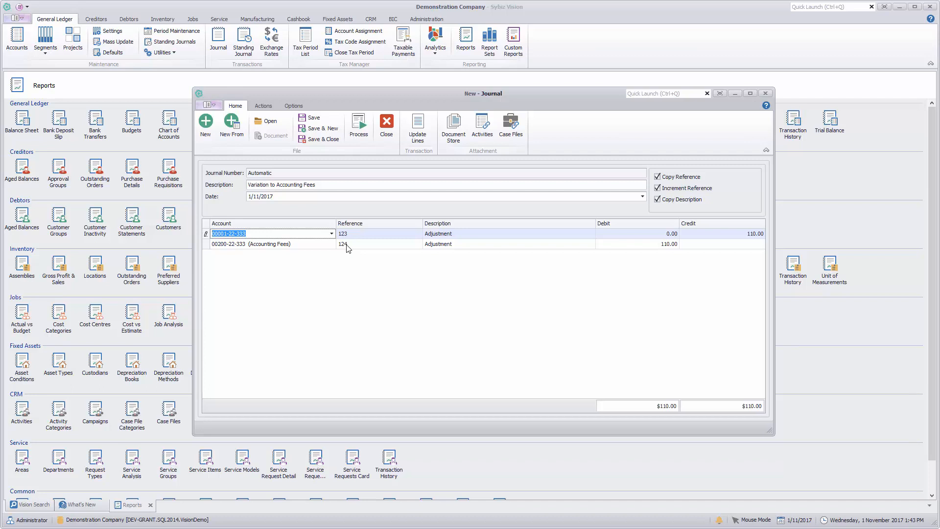
# Add the Tax Code and Tax columns to the journal lines grid with the Column Chooser.
pyautogui.rightClick(581, 224)
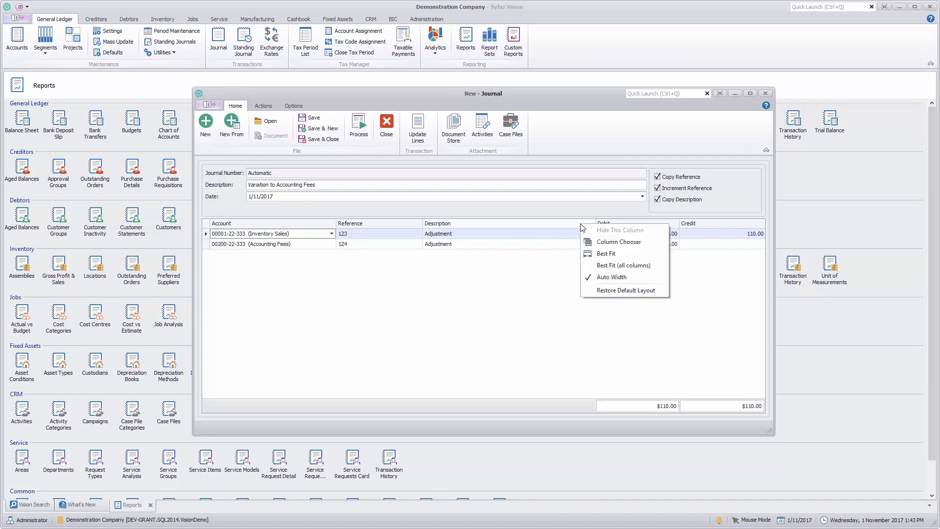
pyautogui.click(609, 248)
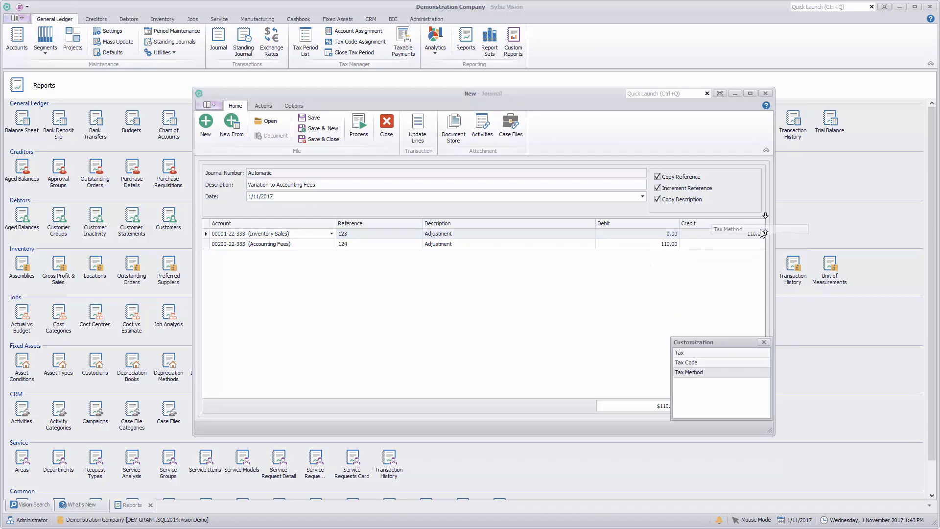
pyautogui.moveTo(705, 373); pyautogui.dragTo(761, 229)
pyautogui.moveTo(693, 354); pyautogui.dragTo(763, 231)
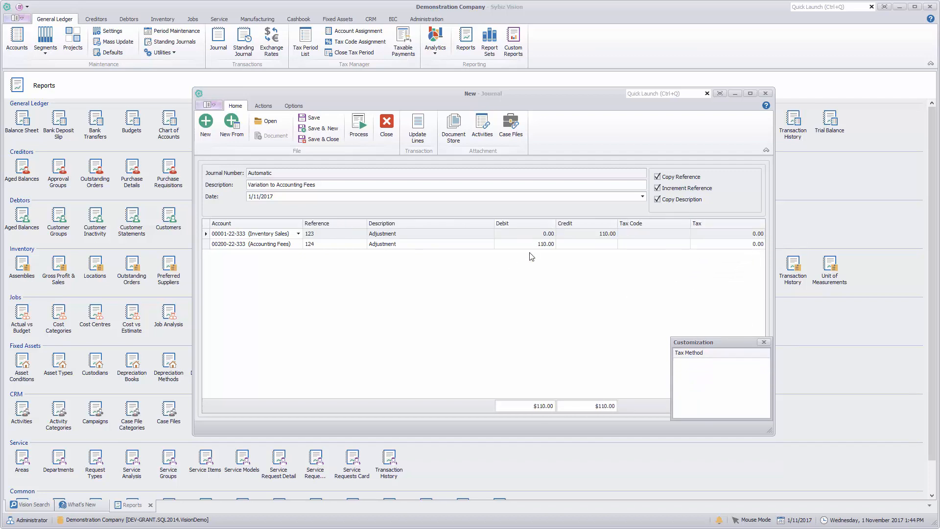
# Set the tax code to 103 (GST applies) on the Inventory Sales and Accounting Fees lines, and close the column customization window.
pyautogui.click(687, 235)
pyautogui.click(687, 236)
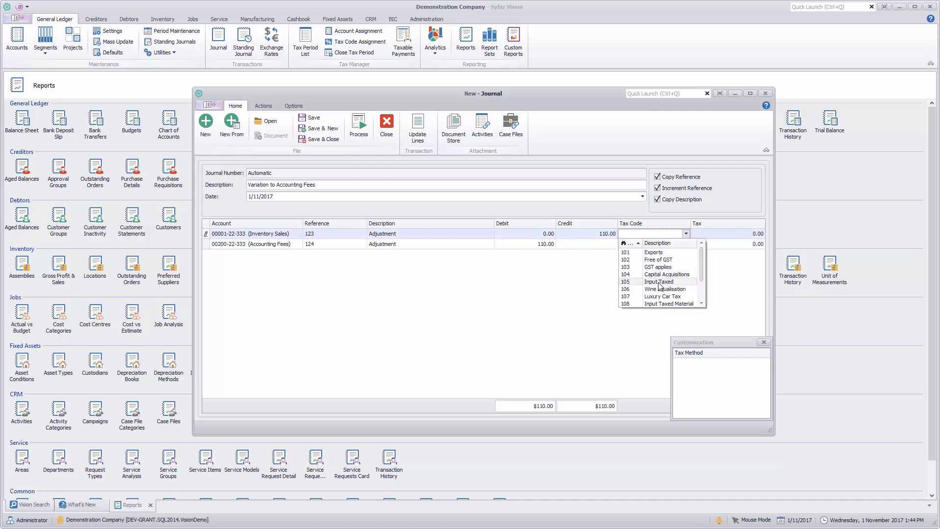
pyautogui.click(661, 267)
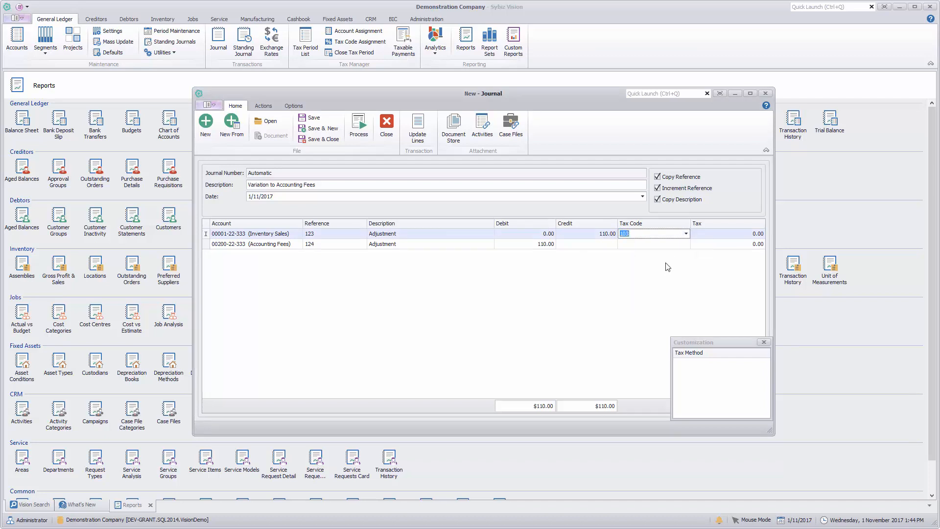
pyautogui.click(656, 245)
pyautogui.click(686, 244)
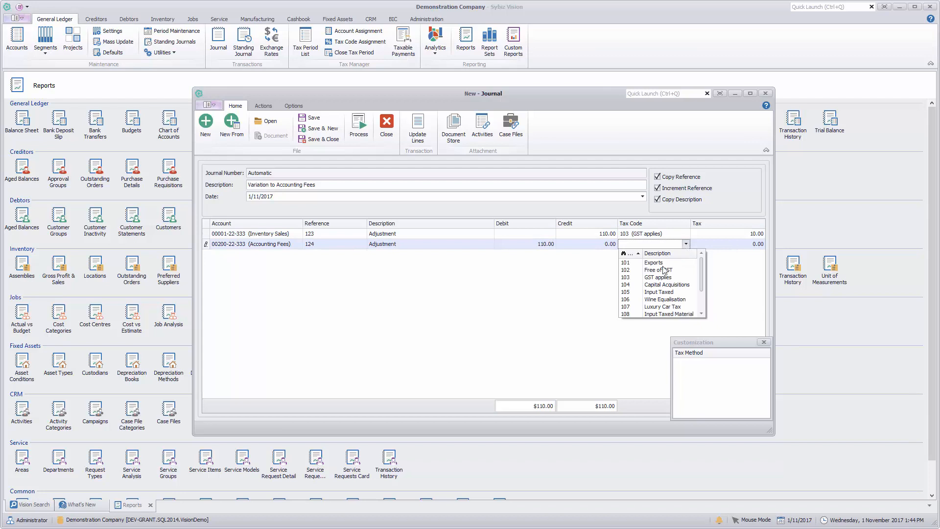
pyautogui.click(632, 275)
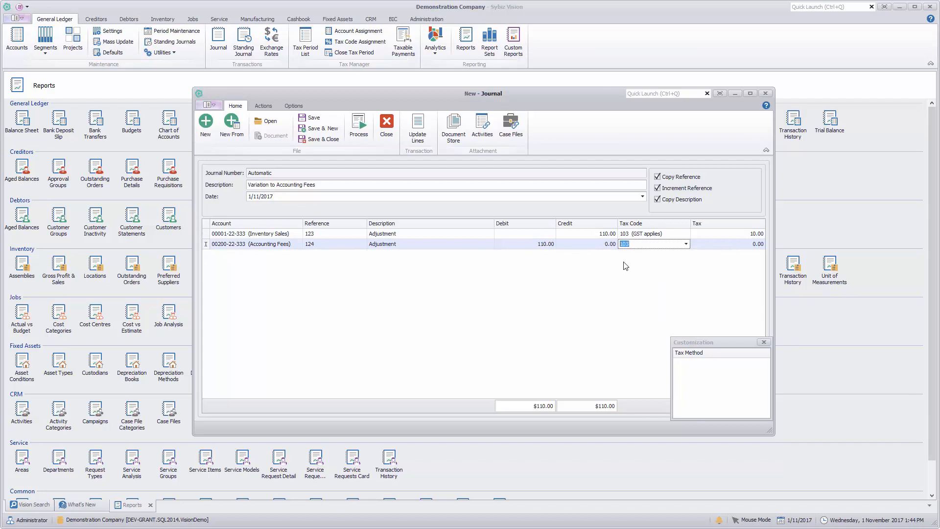
pyautogui.click(454, 234)
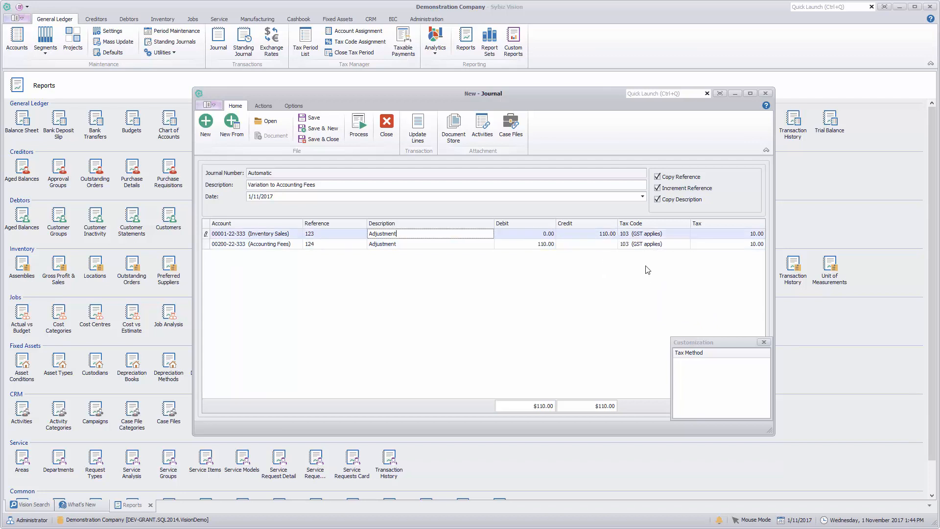
pyautogui.click(764, 342)
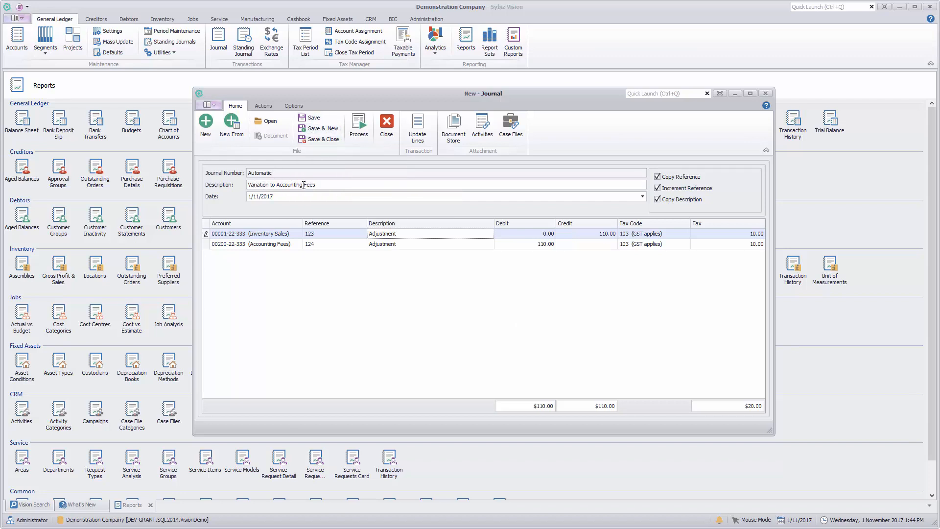
# Replace the journal description with "Contra re Accountant", and save and close the journal.
pyautogui.moveTo(316, 186); pyautogui.dragTo(181, 187)
pyautogui.press('Delete')
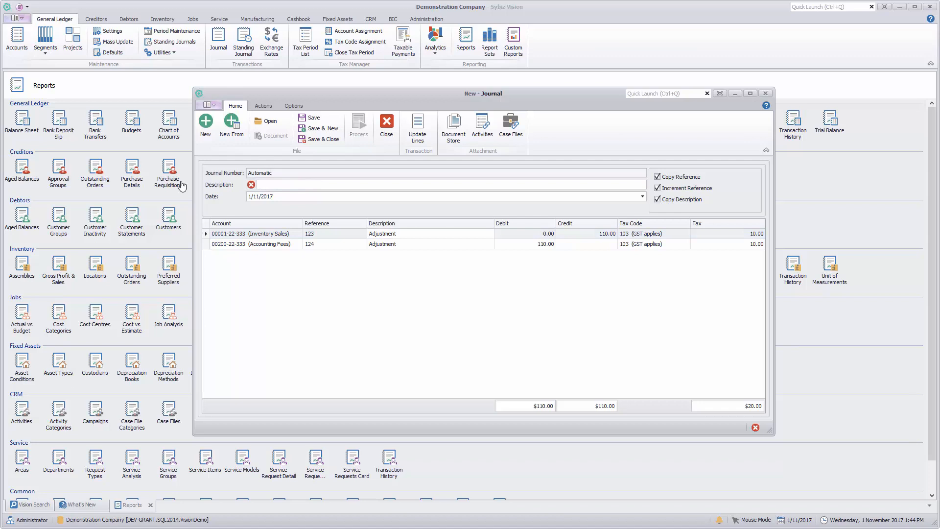
pyautogui.write('Contra re Accountant')
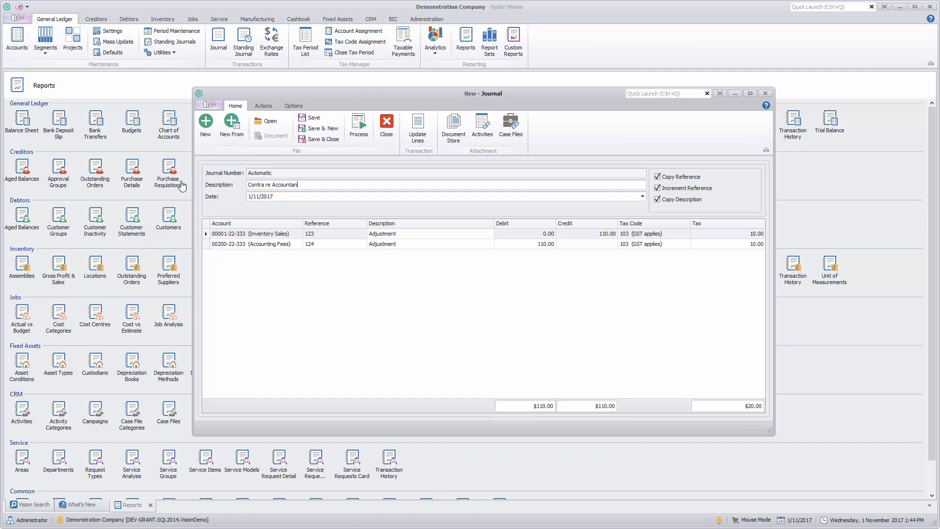
pyautogui.click(310, 141)
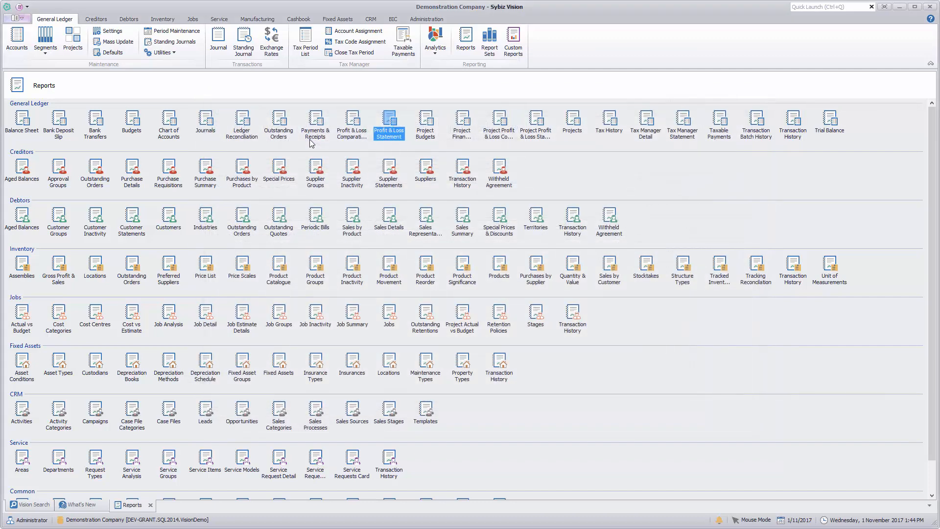
# Review the tax, journal and automatic posting account settings in the General Ledger defaults, and close them without changes.
pyautogui.click(112, 52)
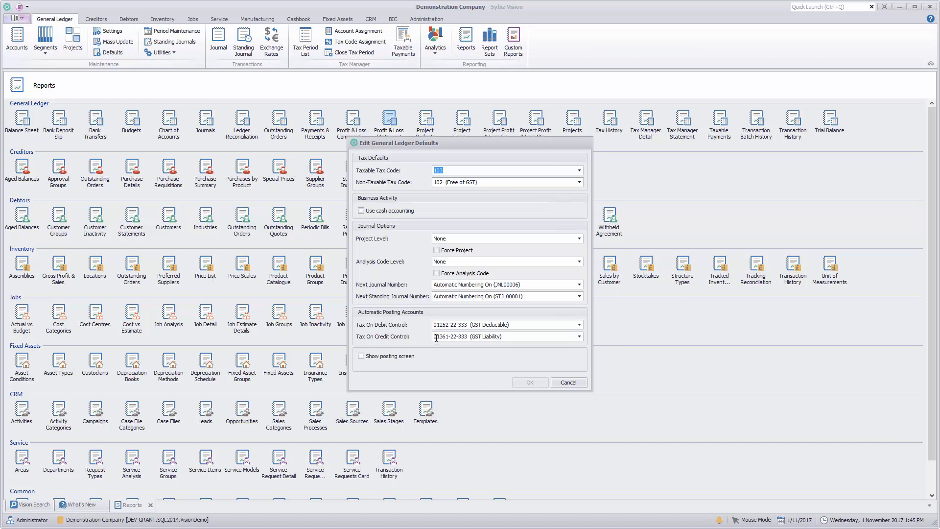
pyautogui.click(570, 382)
# Open the saved journal "Contra re Accountant", process it, and close the journal window.
pyautogui.click(219, 41)
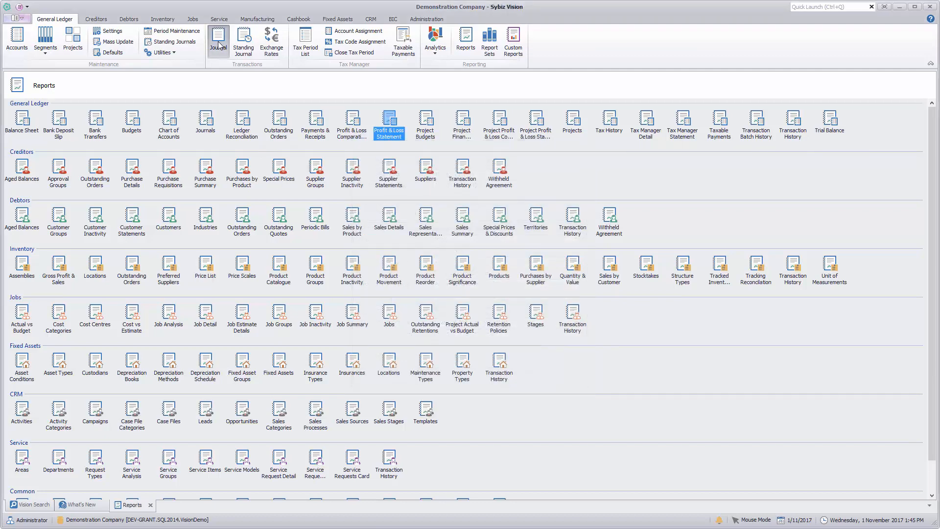
pyautogui.click(265, 121)
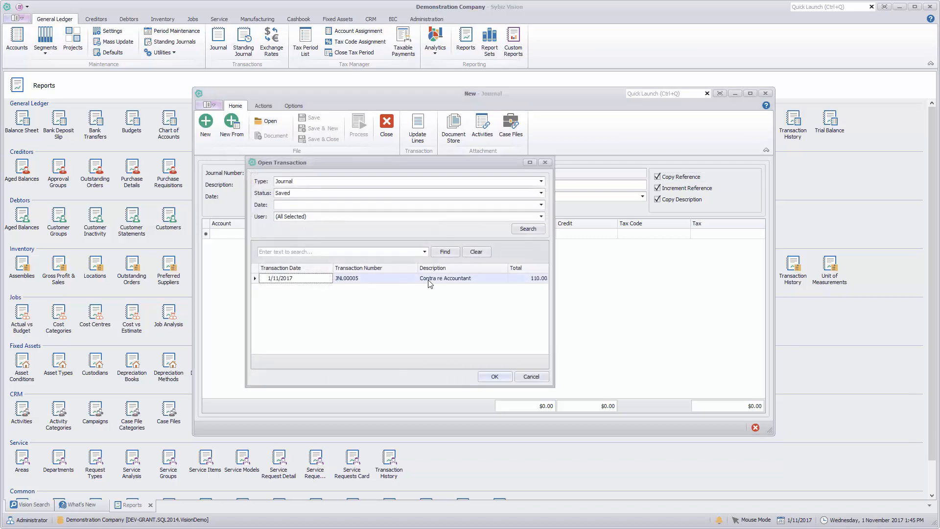
pyautogui.click(495, 378)
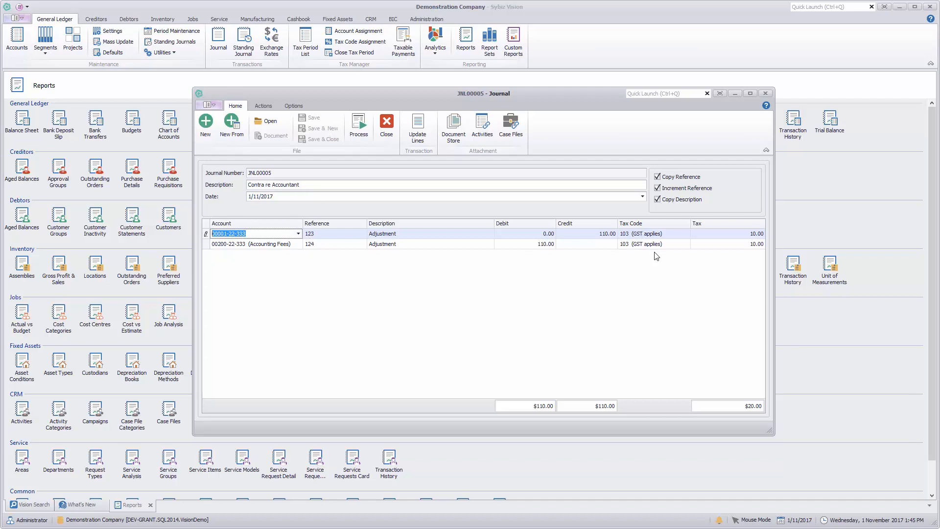
pyautogui.click(362, 126)
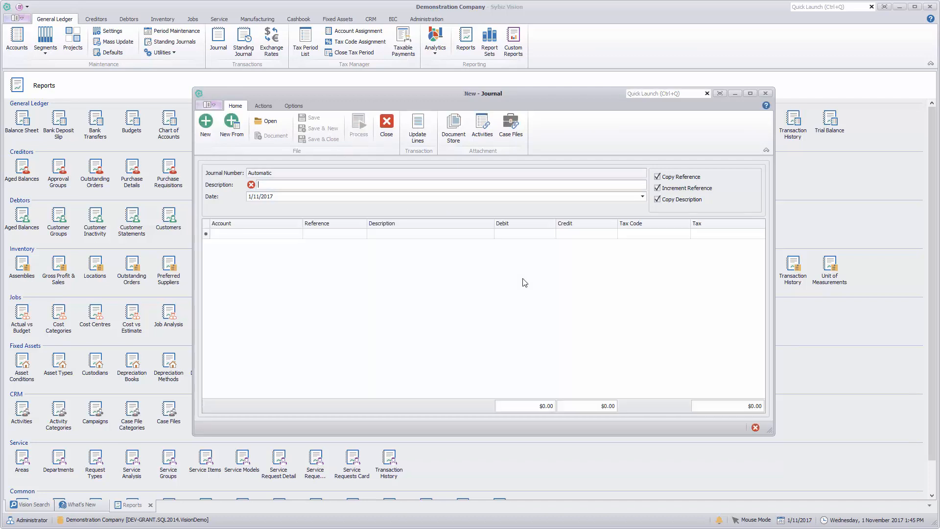
pyautogui.click(386, 123)
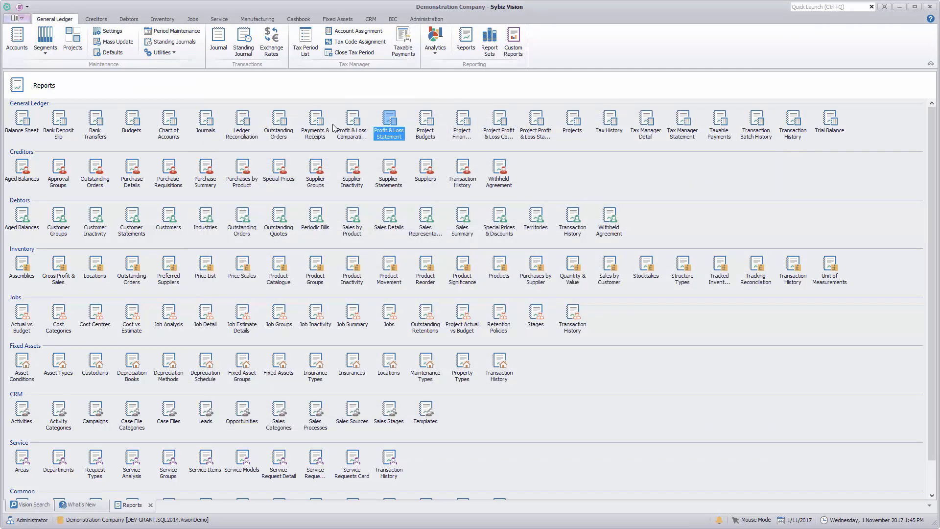
# Preview the Profit & Loss Statement to check the Inventory Sales and Accounting Fees amounts, and close the report.
pyautogui.doubleClick(387, 132)
pyautogui.click(426, 182)
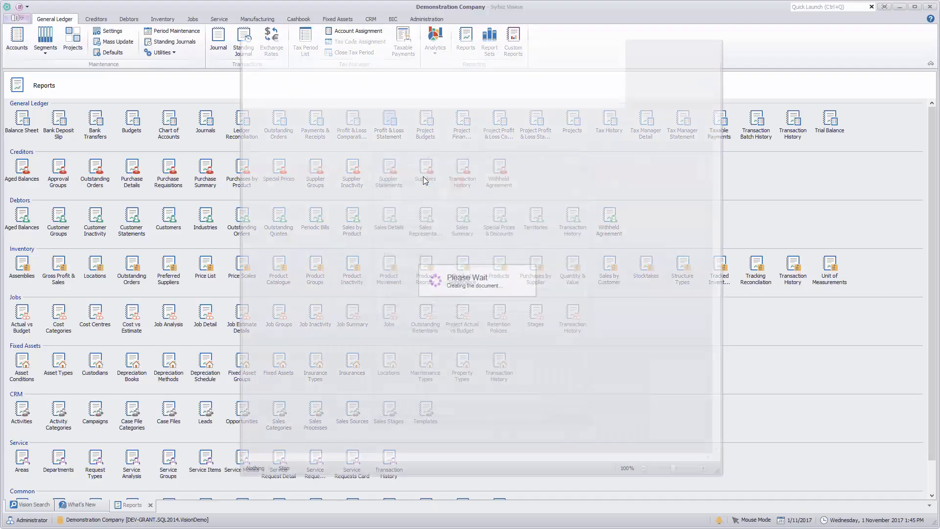
pyautogui.scroll(-3, 552, 352)
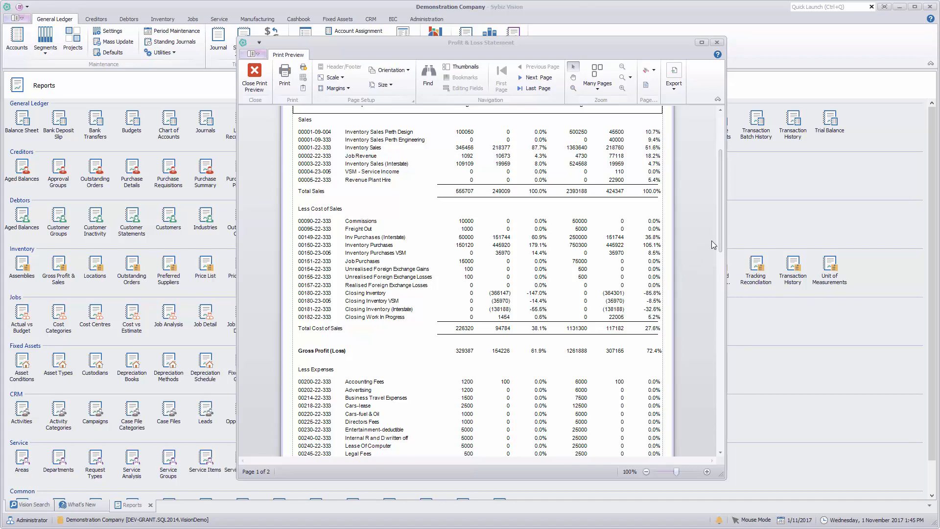
pyautogui.moveTo(721, 234)
pyautogui.mouseDown()
pyautogui.moveTo(717, 333)
pyautogui.moveTo(715, 228)
pyautogui.mouseUp()
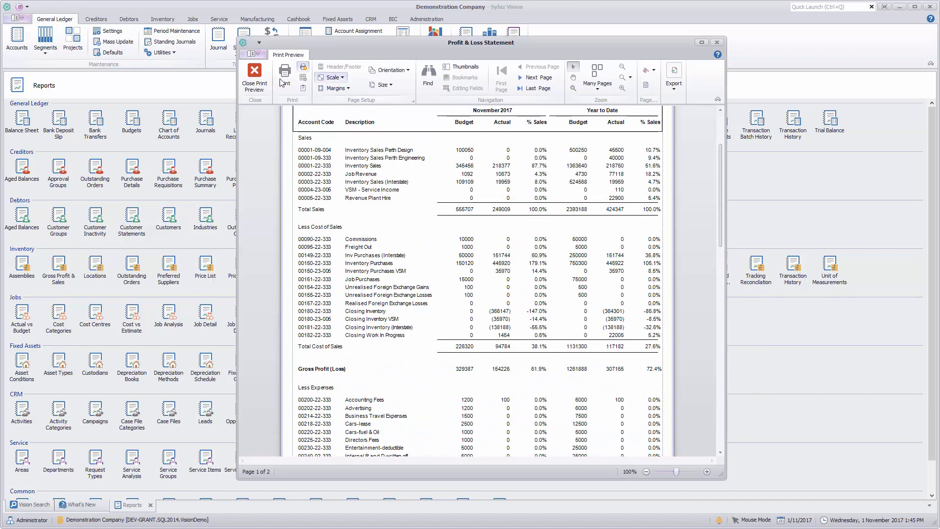
pyautogui.click(254, 77)
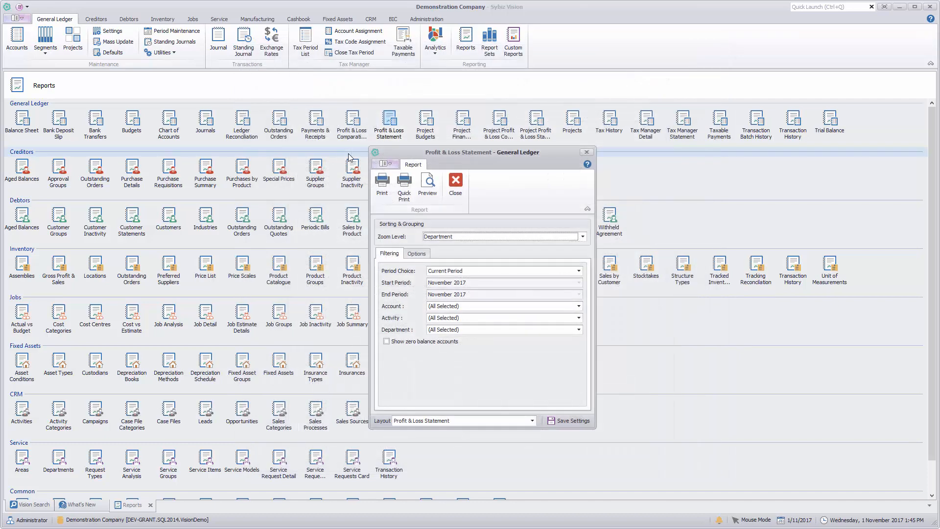
pyautogui.click(456, 184)
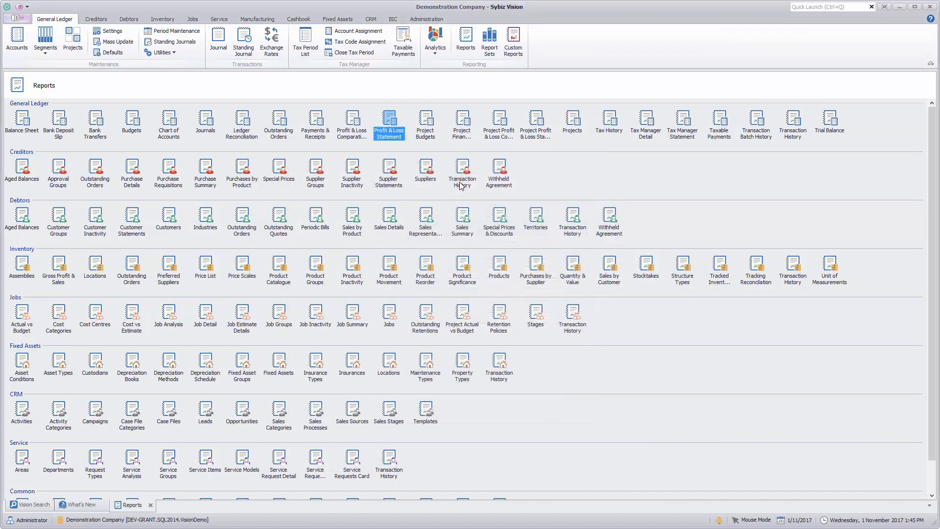